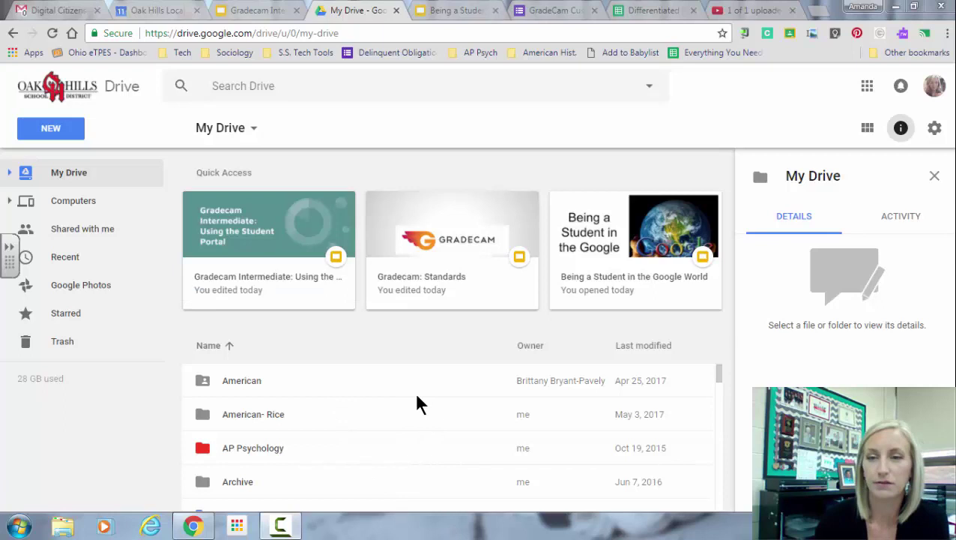
Step: Switch the My Drive file view to grid layout and back to list layout
left_click(866, 134)
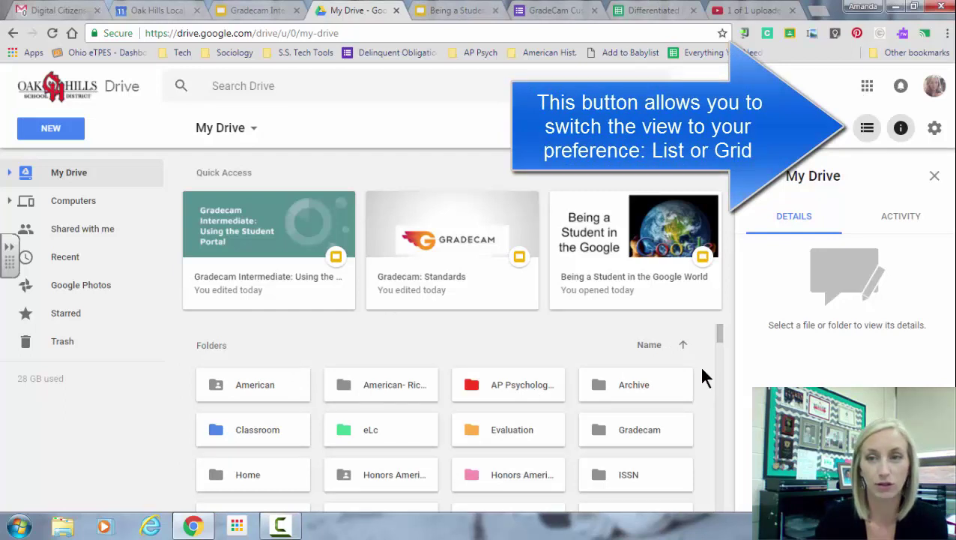
left_click(867, 129)
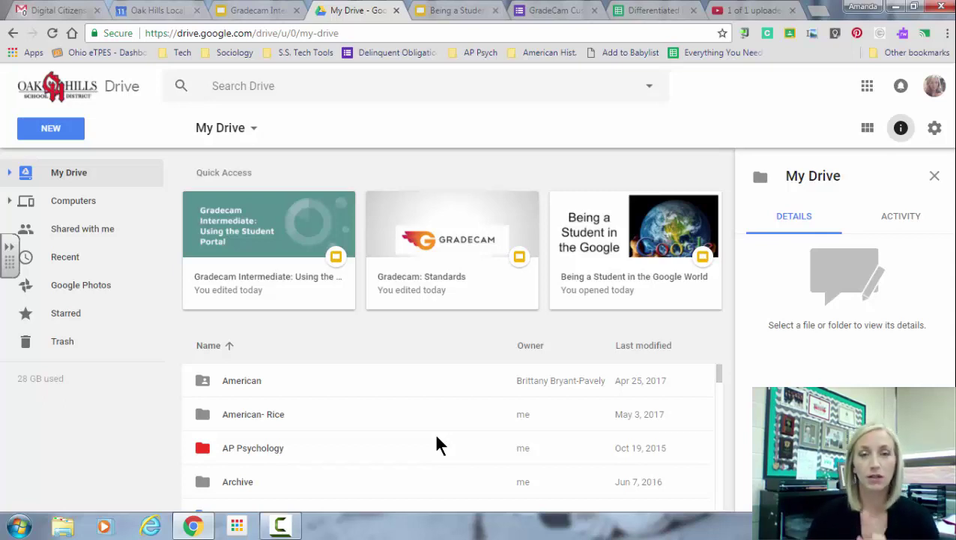
Step: Start a new folder in My Drive and enter Middle School as its name
left_click(64, 138)
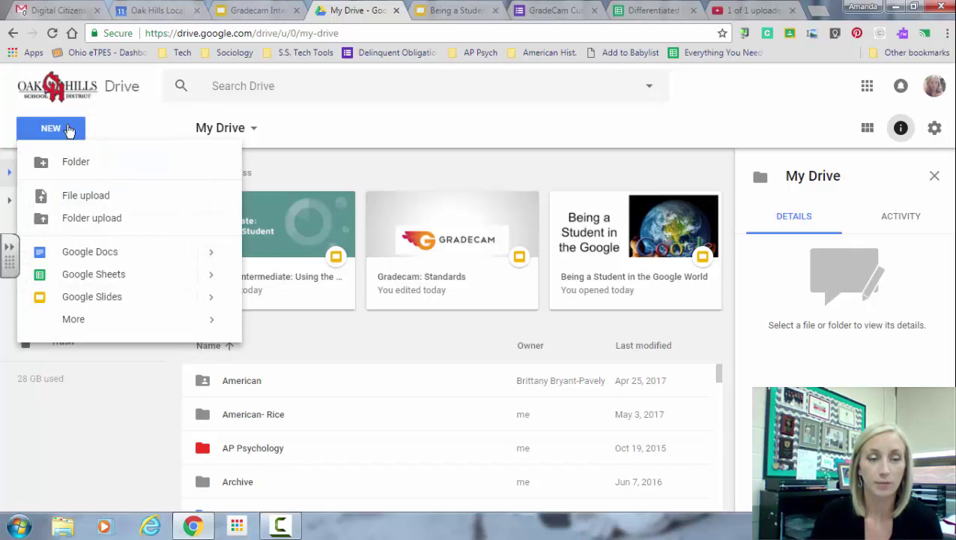
left_click(73, 161)
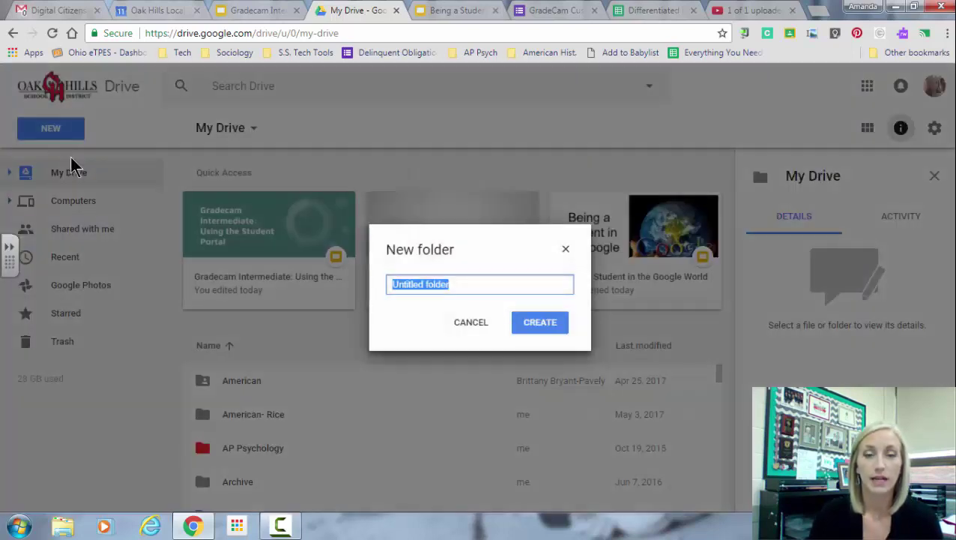
type("Middle")
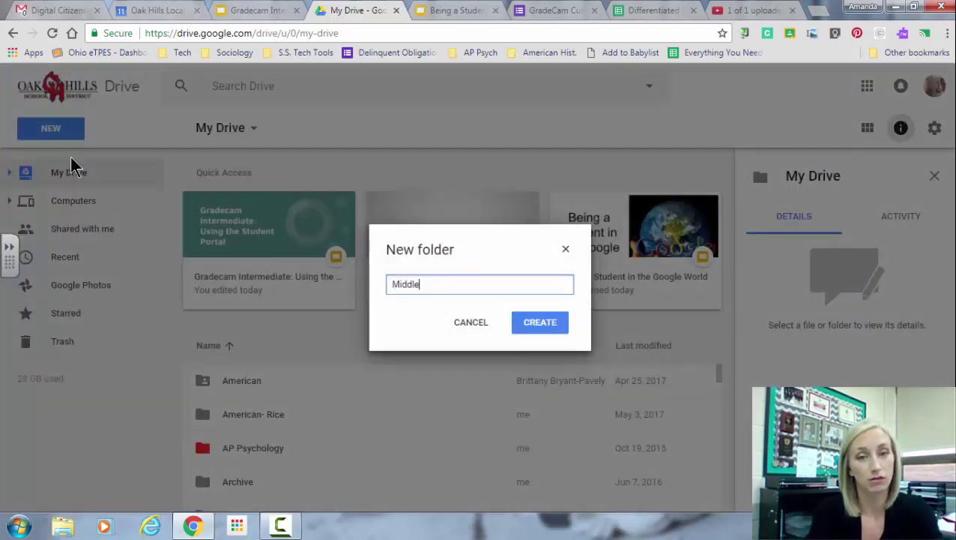
type(" School")
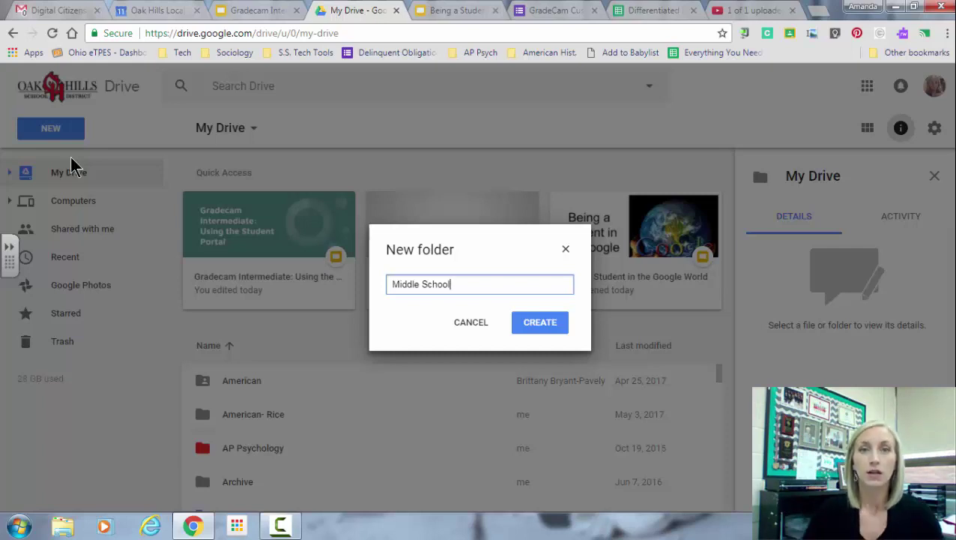
Step: Replace the new folder's name with Freshman and create the folder
key("BackSpace")
key("BackSpace")
key("BackSpace")
key("BackSpace")
key("BackSpace")
key("BackSpace")
key("BackSpace")
key("BackSpace")
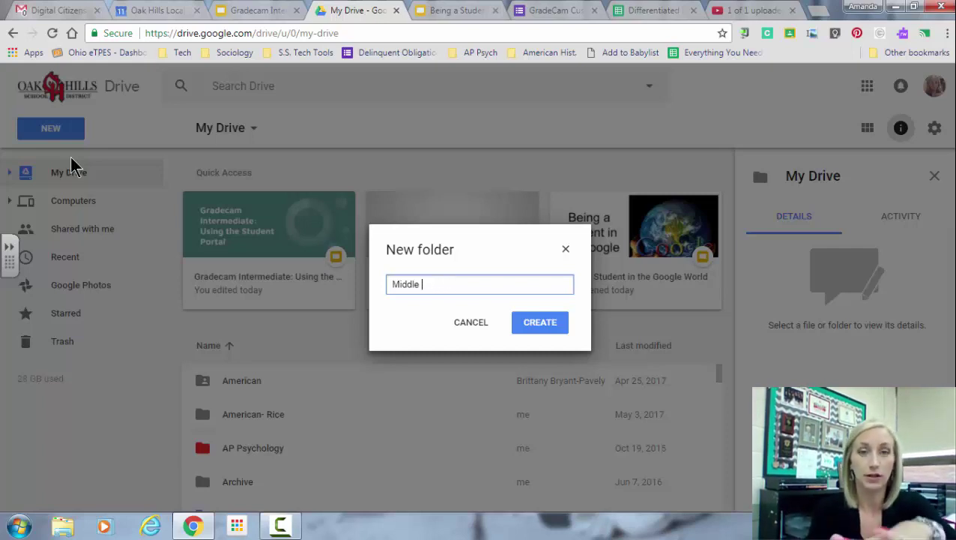
key("BackSpace")
key("BackSpace")
key("BackSpace")
key("BackSpace")
key("BackSpace")
type("F")
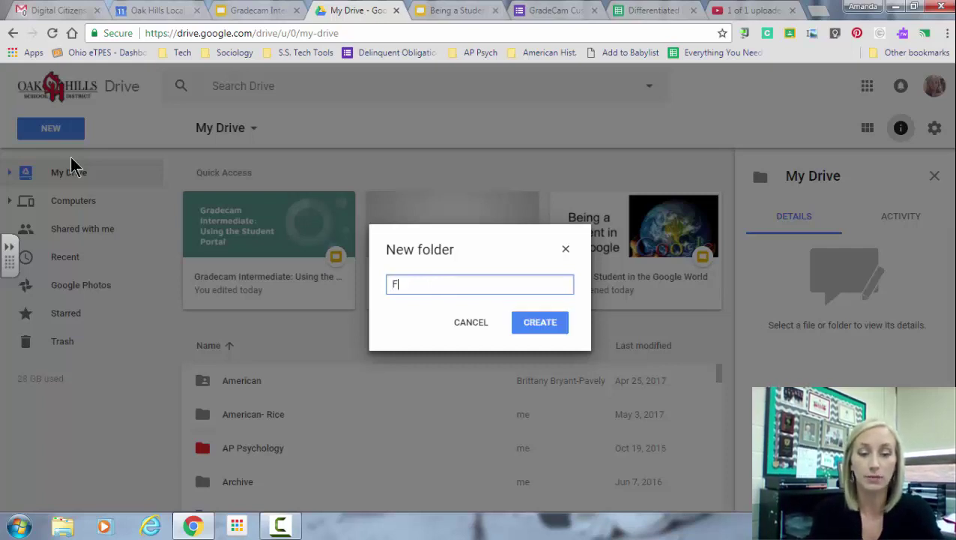
type("reshman")
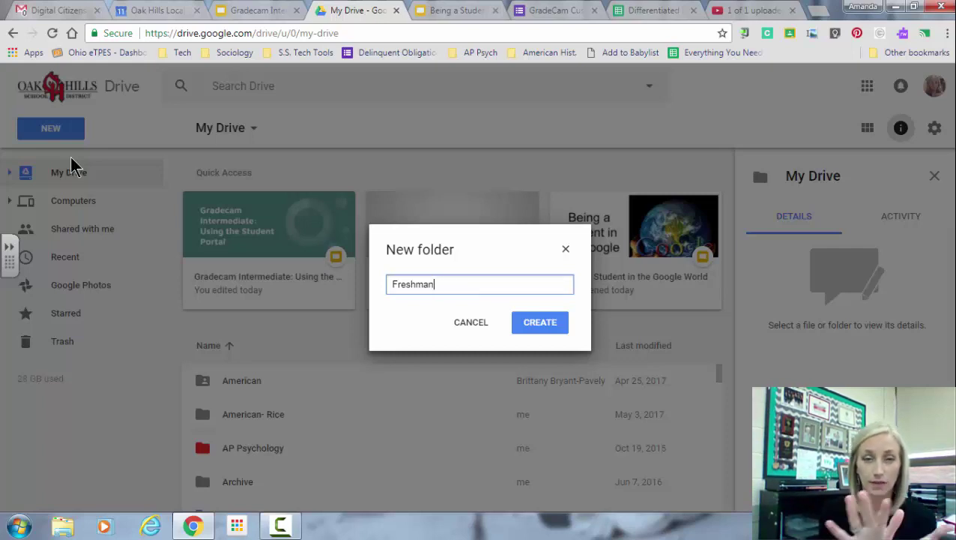
left_click(536, 328)
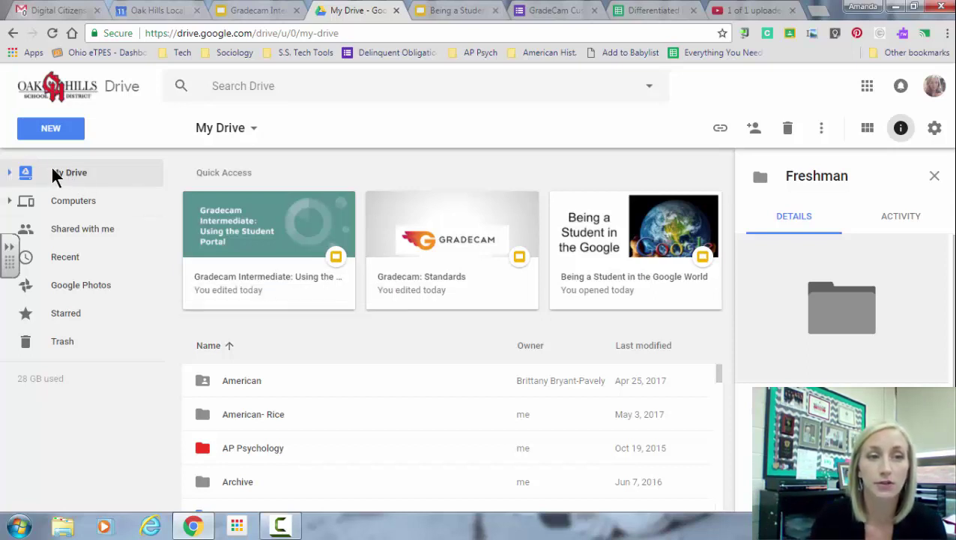
Step: Expand the My Drive folder tree and select the files from "Advisory Lesson, Grade 11, AIR Testing Prep" through "AP Psych Practice Test--2015"
left_click(10, 174)
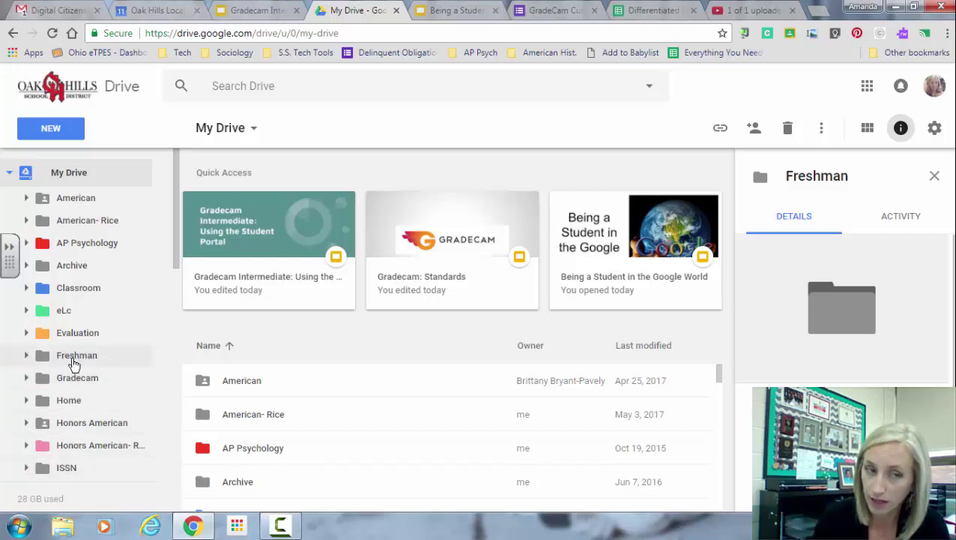
scroll(324, 414, "down", 15)
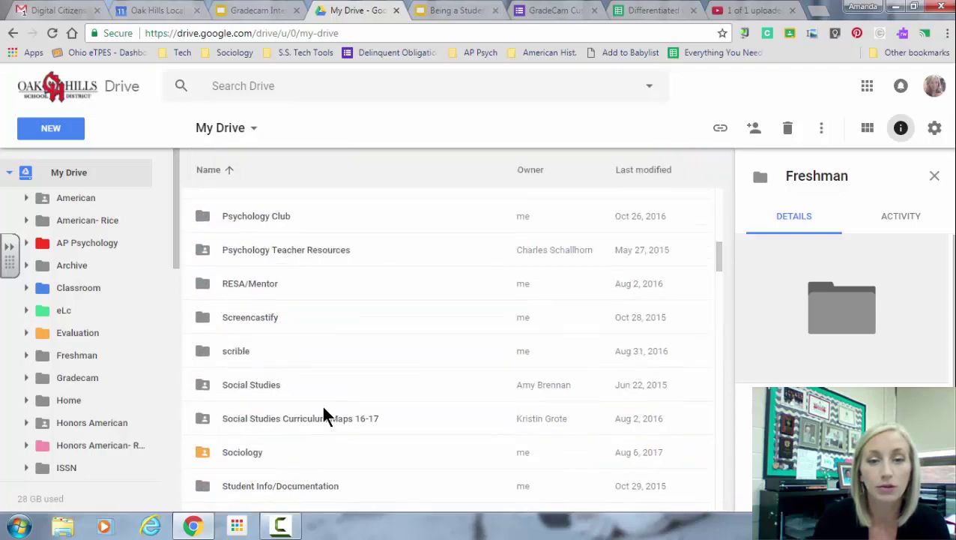
scroll(324, 415, "down", 7)
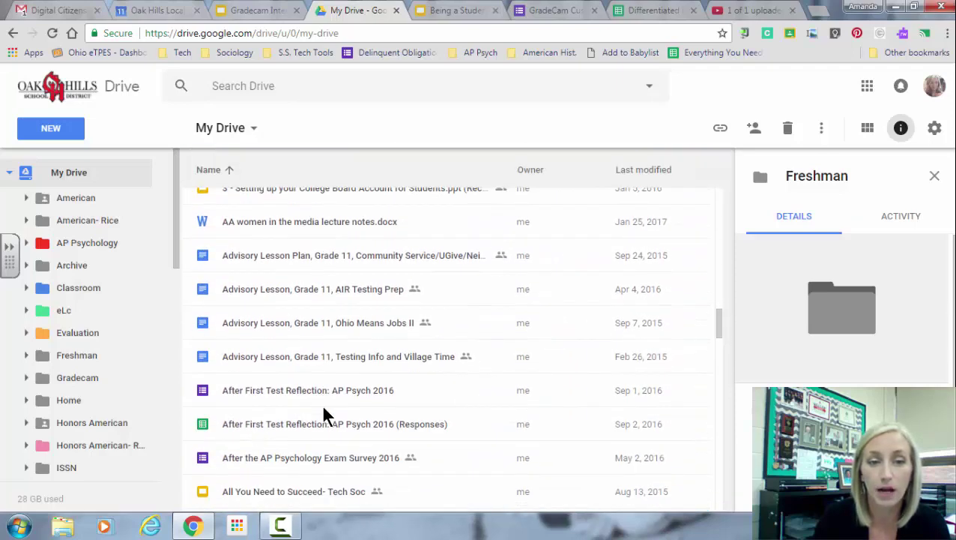
scroll(324, 414, "down", 2)
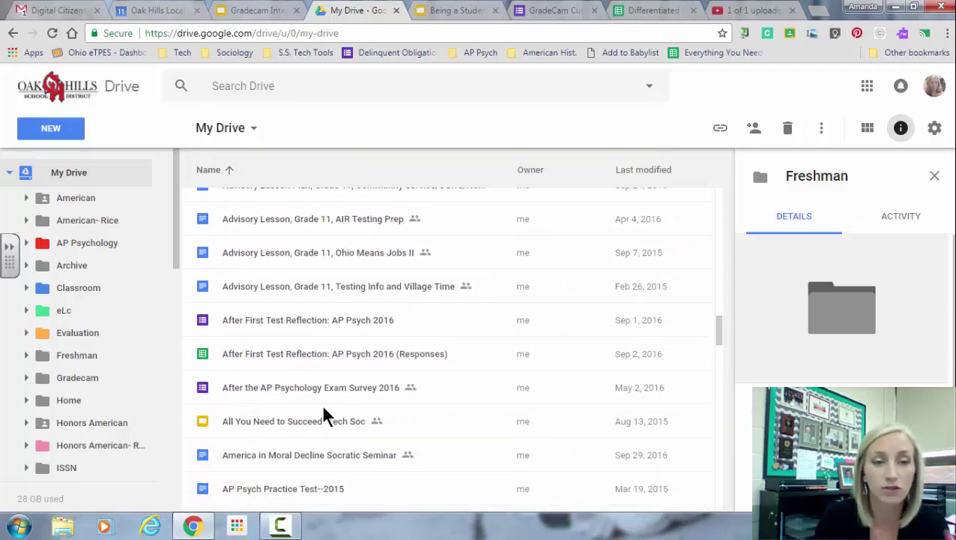
left_click(286, 227)
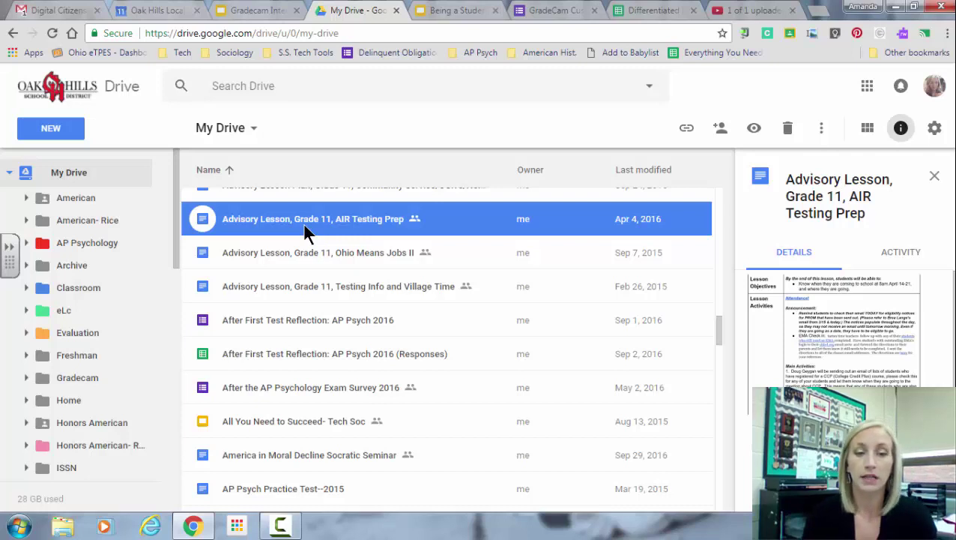
left_click(315, 486, "shift")
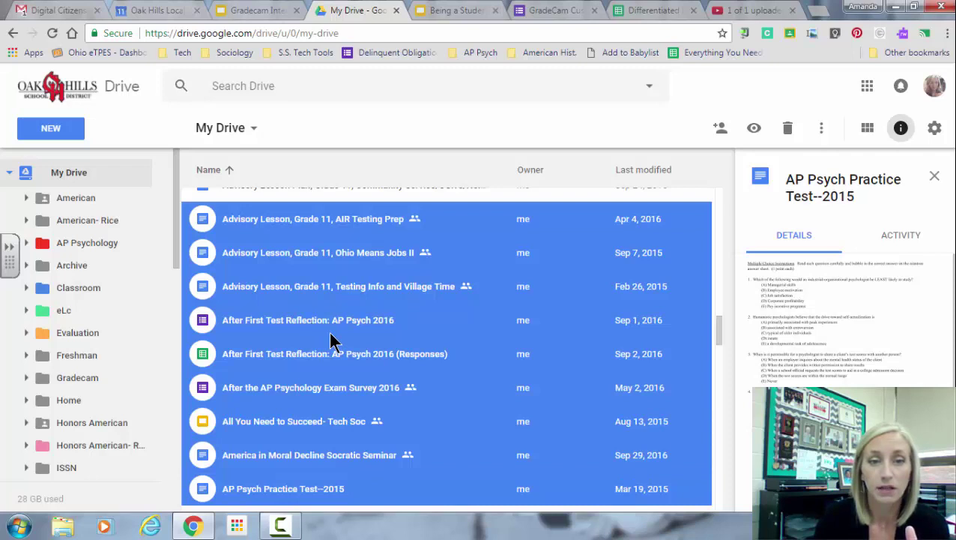
Step: Try to move the selected files into the Freshman folder
left_click_drag(331, 335, 265, 277)
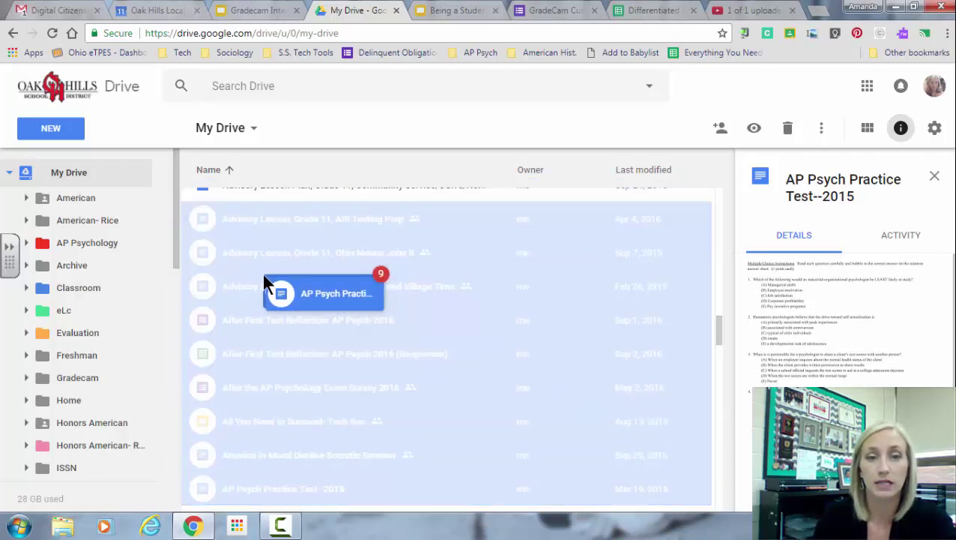
left_click_drag(263, 277, 327, 367)
left_click(329, 359)
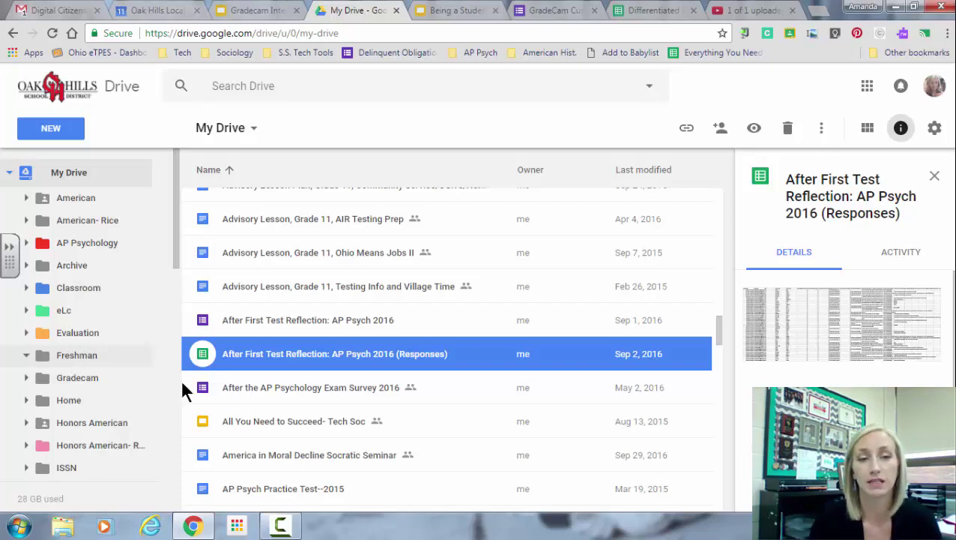
Step: Delete the Freshman folder from My Drive
scroll(376, 390, "up", 10)
scroll(376, 395, "up", 8)
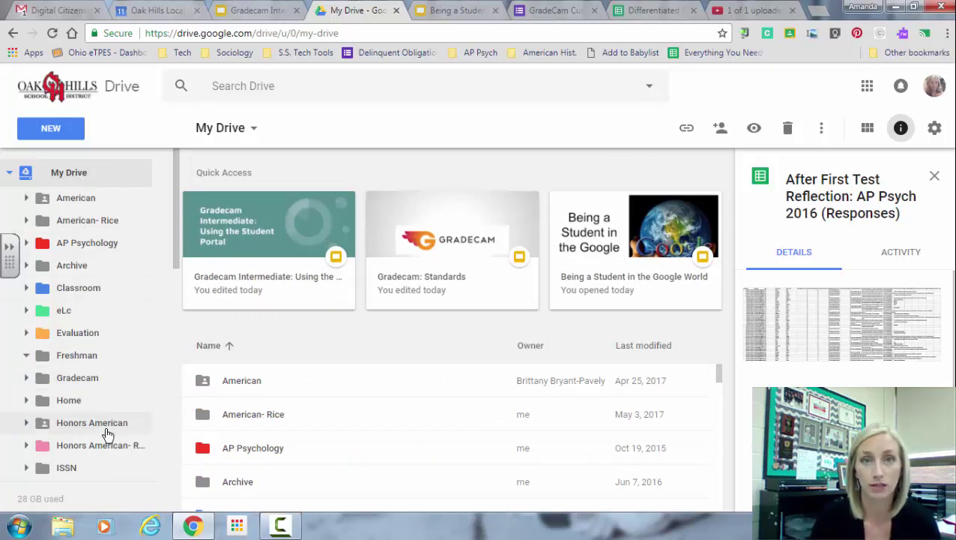
key("Delete")
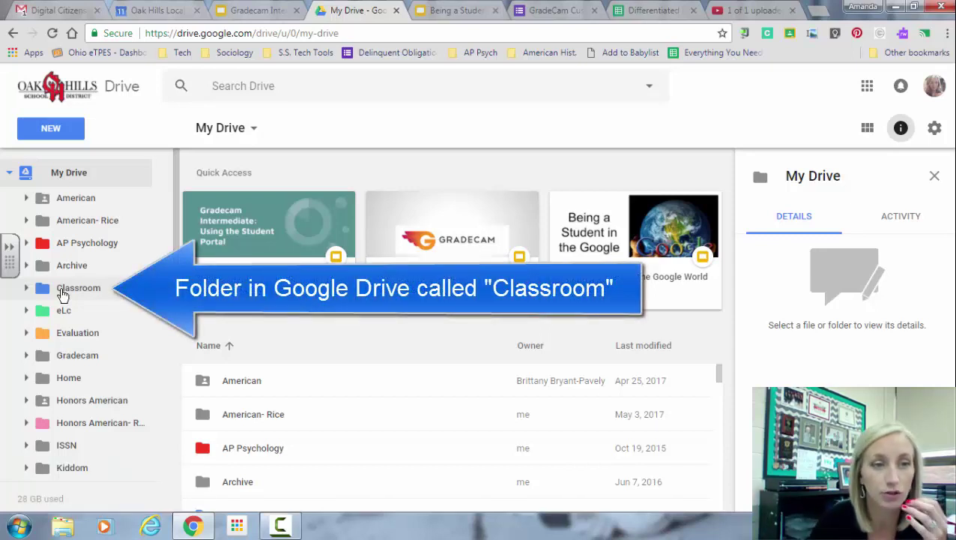
Step: Open the Classroom folder and expand its subfolders in the folder tree
left_click(63, 292)
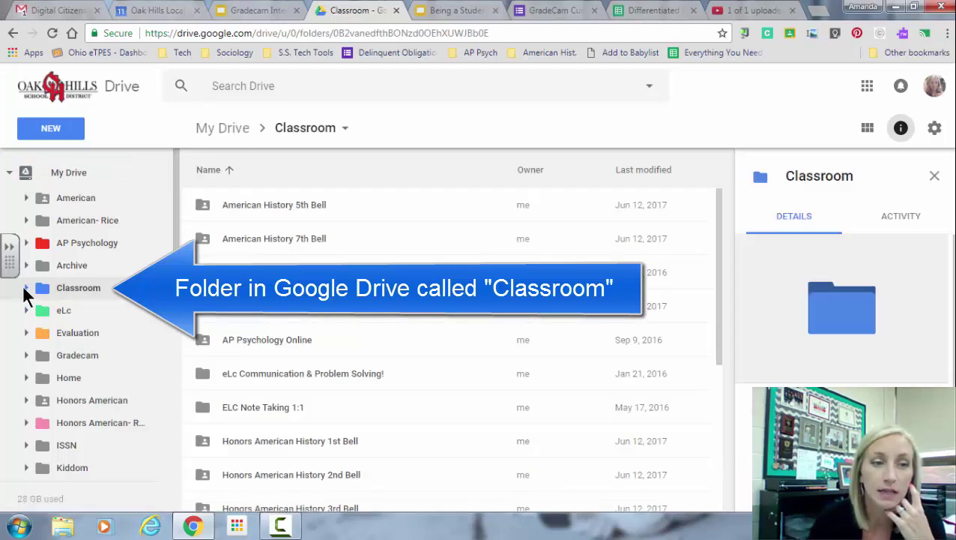
left_click(25, 289)
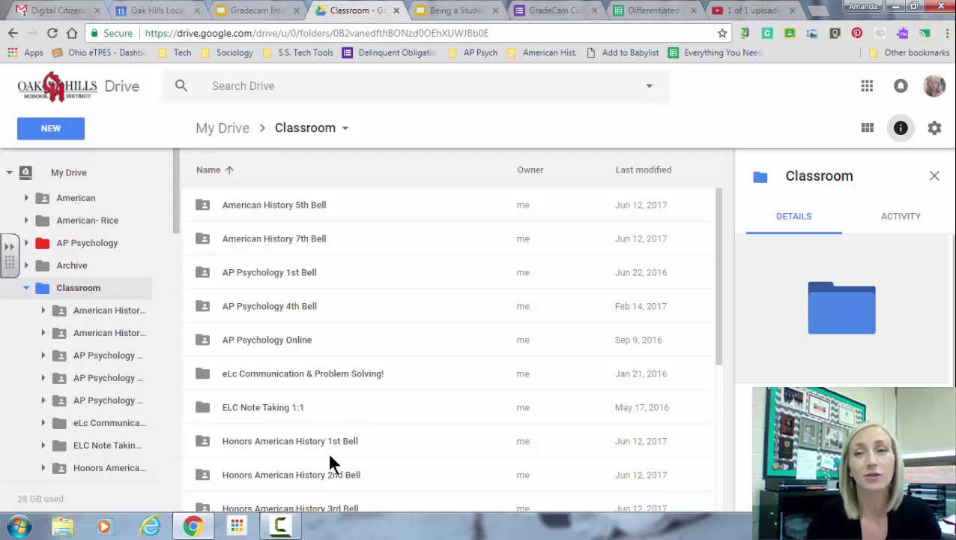
Step: Open classroom.google.com in a new browser tab to view the class list
left_click(820, 12)
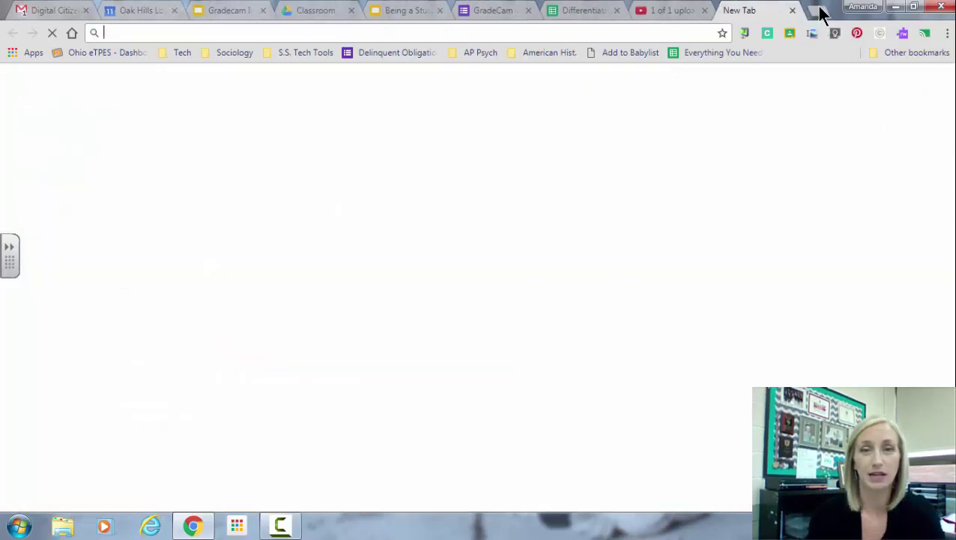
type("classroom.google.com")
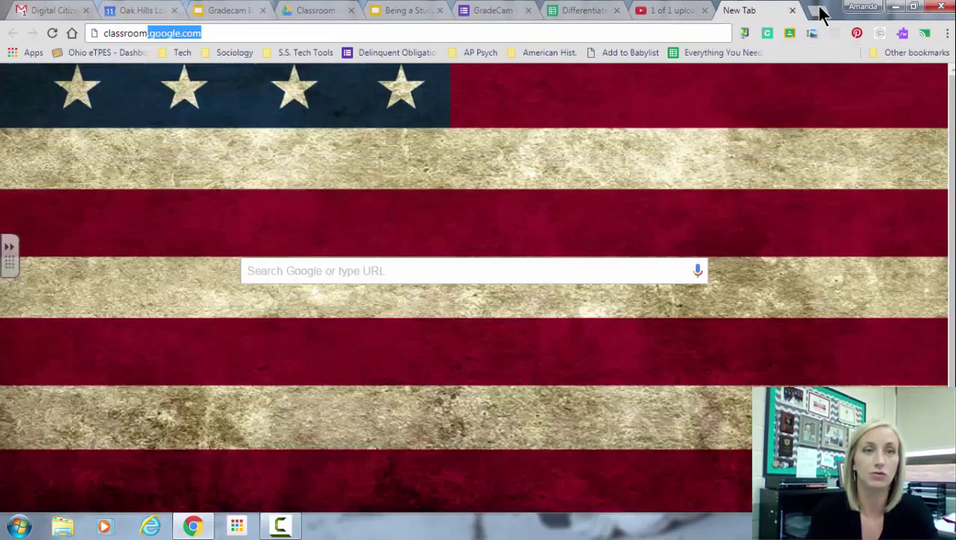
key("Return")
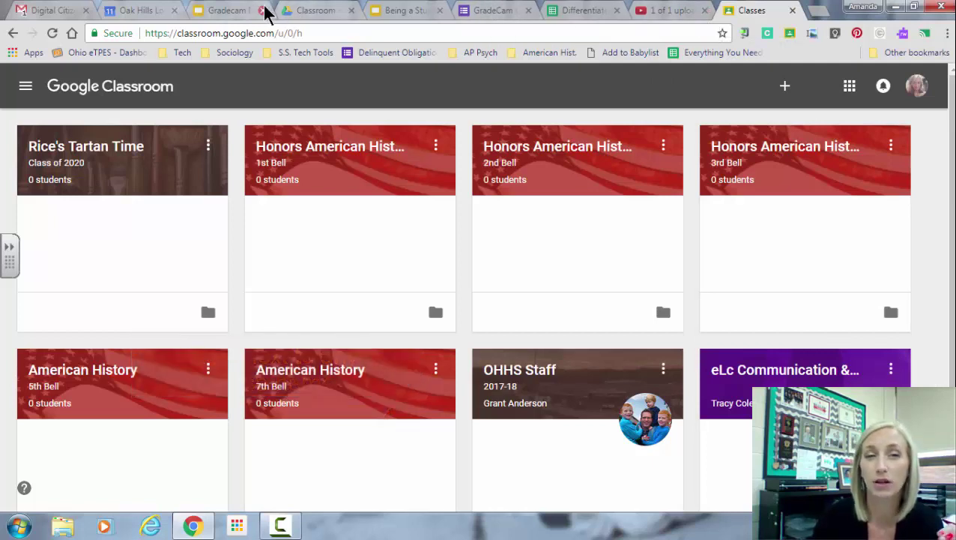
Step: Back in Google Drive, change the color of the American folder labelled with the teacher's surname to purple
left_click(307, 12)
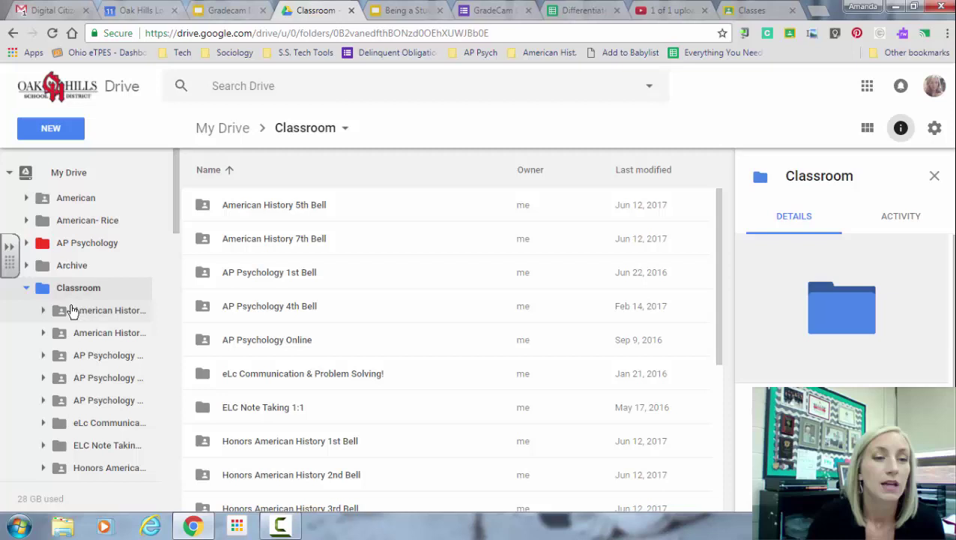
left_click(26, 288)
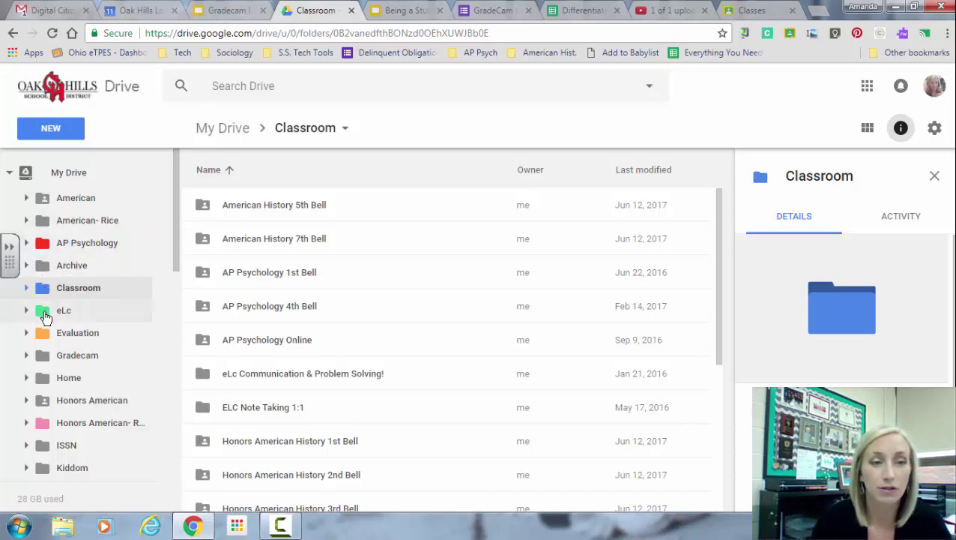
left_click(71, 225)
right_click(81, 227)
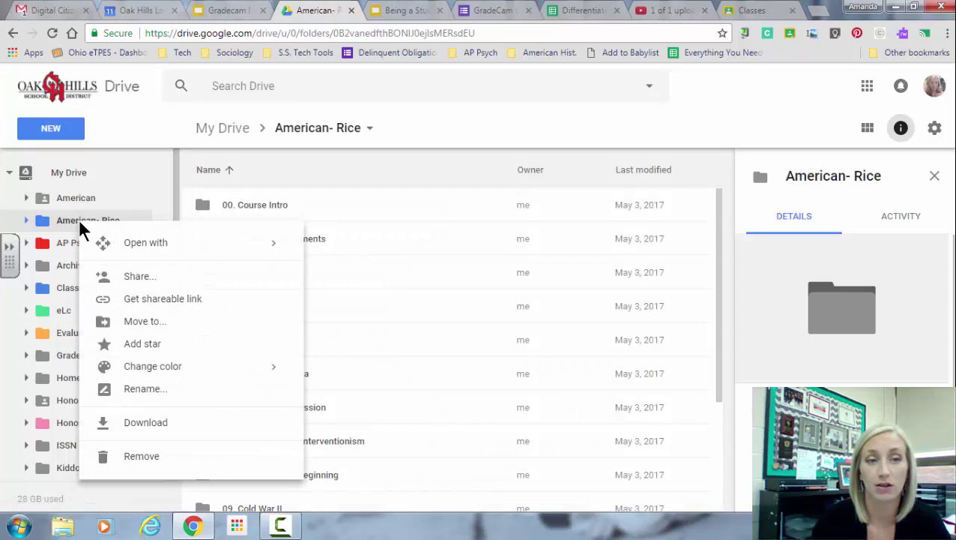
mouse_move(160, 372)
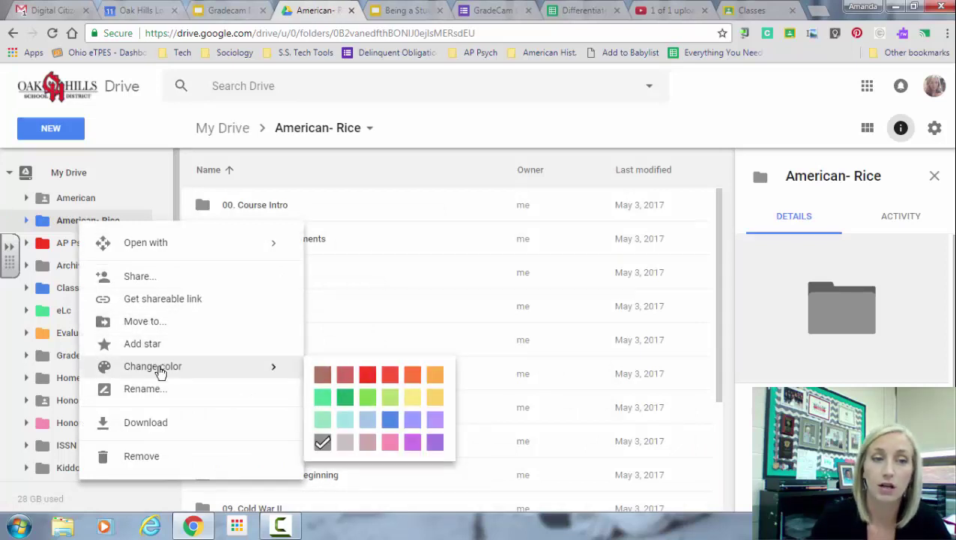
left_click(441, 448)
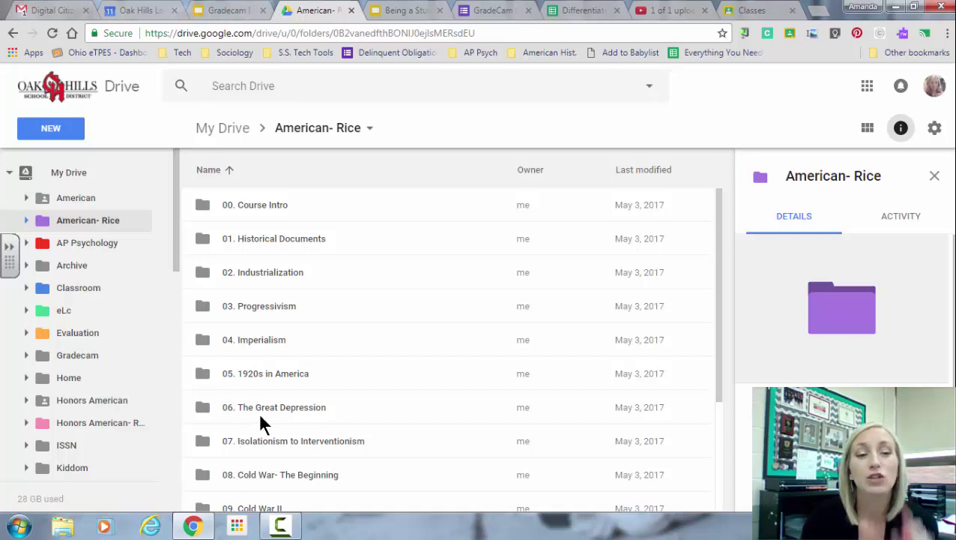
Step: Open the Gradecam folder and look at the available actions for the Gradecam Standards CSV file
left_click(90, 358)
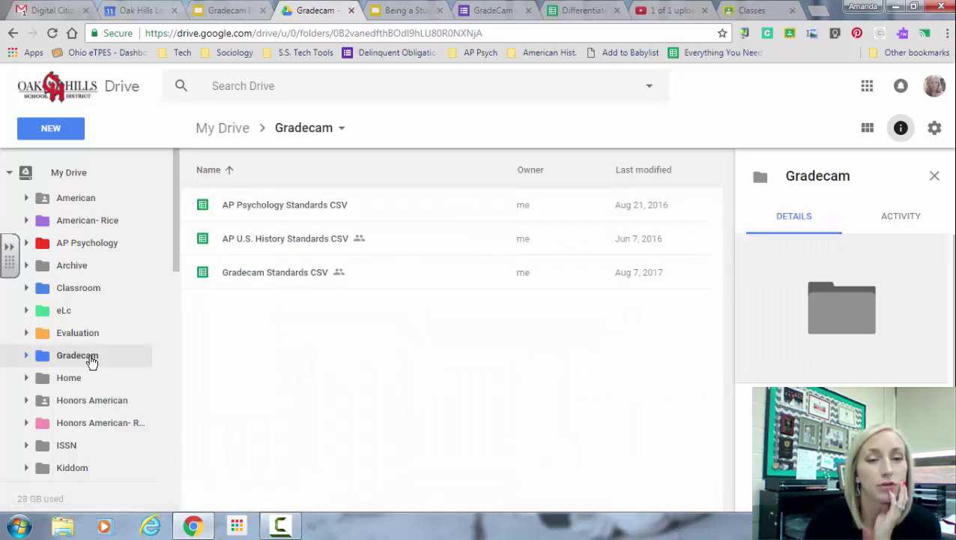
right_click(272, 277)
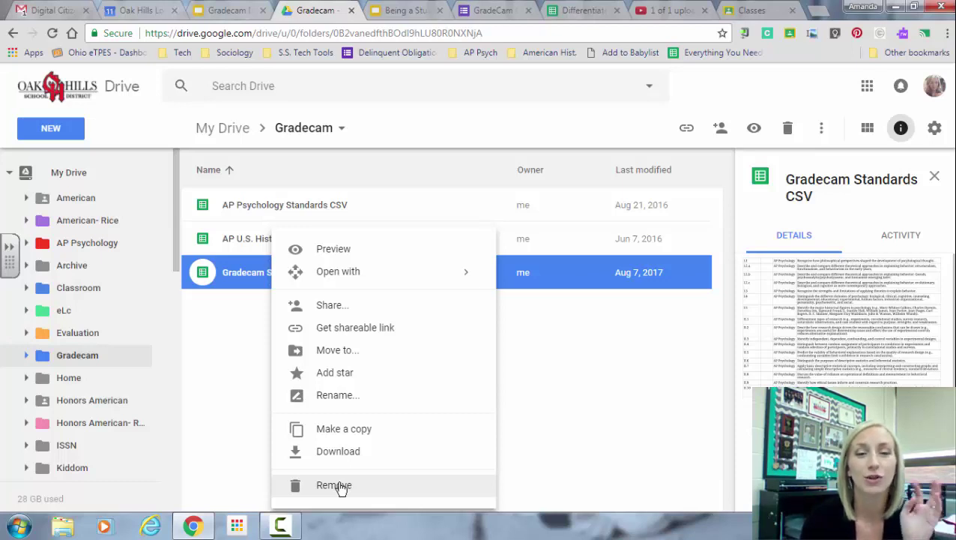
left_click(339, 486)
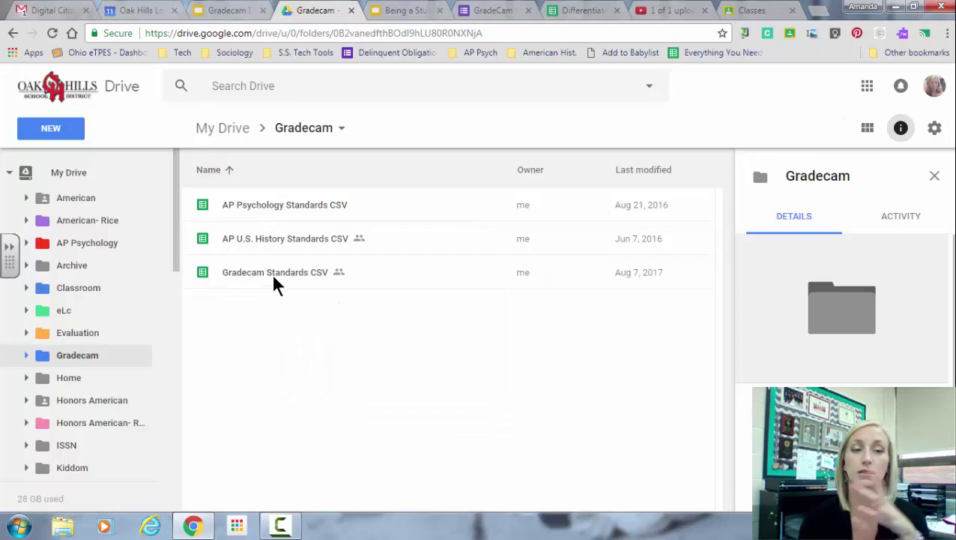
Step: Try to move the Gradecam Standards CSV file into the Archive folder
left_click_drag(271, 273, 373, 279)
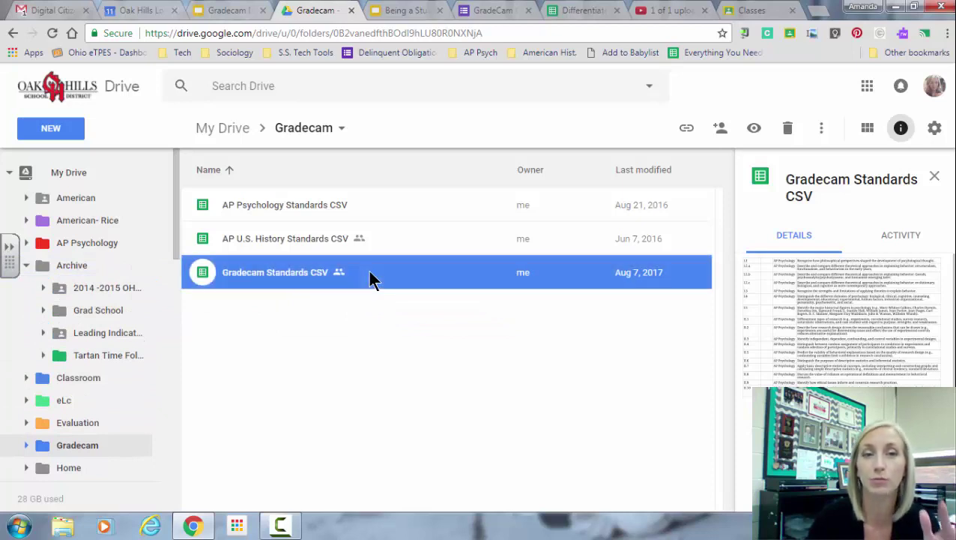
left_click(393, 330)
left_click(27, 266)
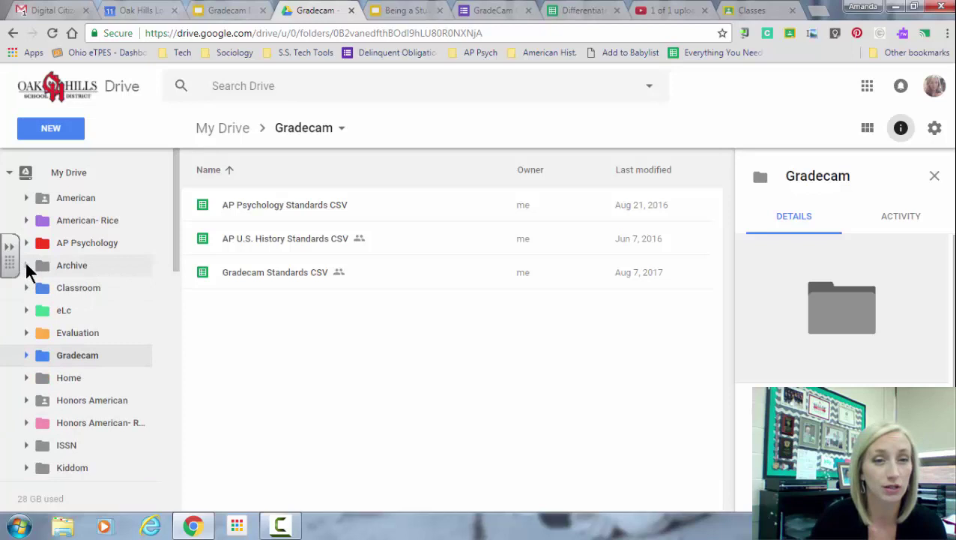
Step: Remove the Gradecam Standards CSV file from the Gradecam folder, undo the removal and clear the file selection
right_click(294, 271)
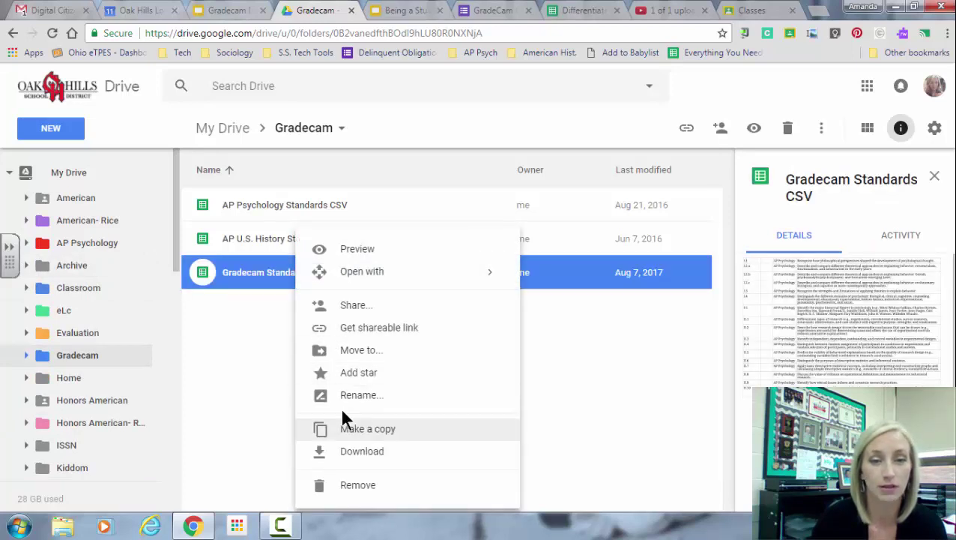
left_click(359, 487)
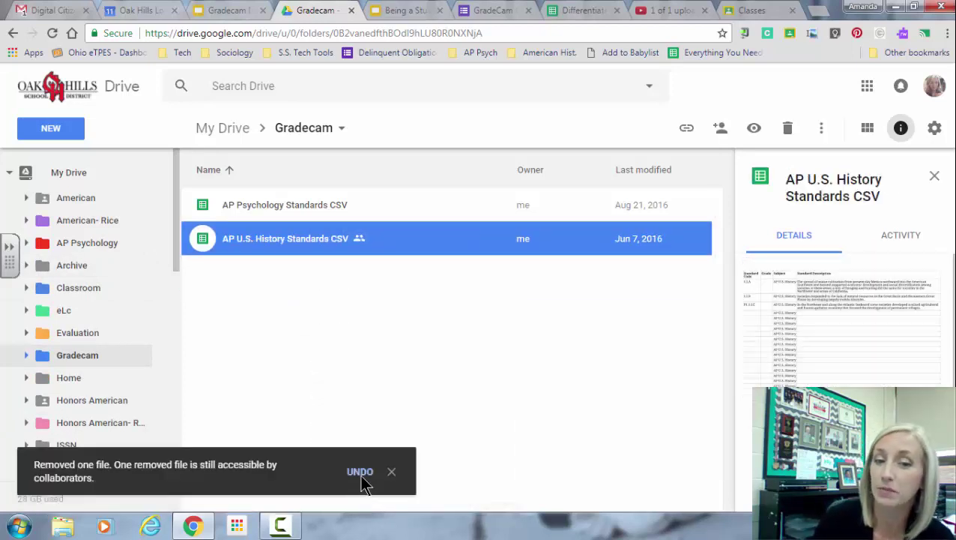
left_click(359, 473)
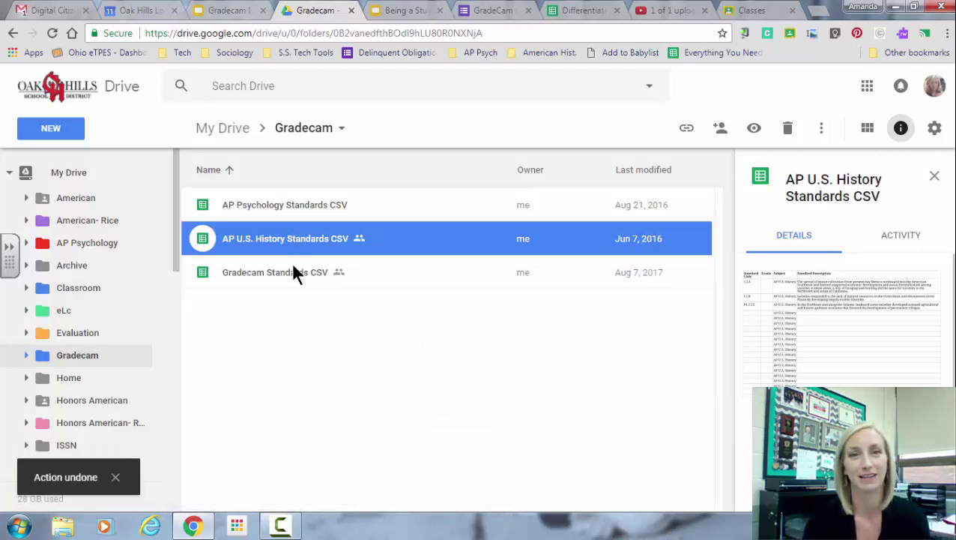
left_click(249, 358)
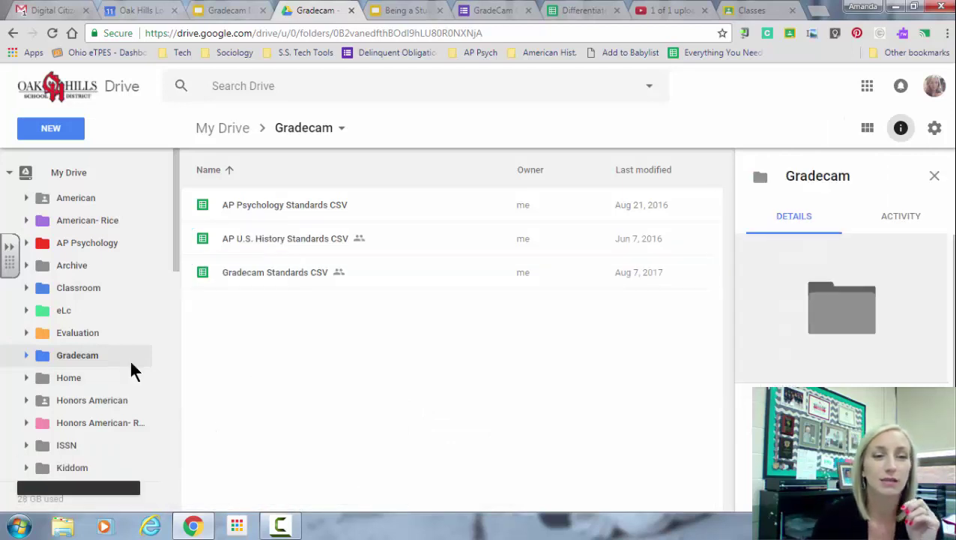
Step: Open the Trash to view the deleted files and folders
scroll(132, 368, "down", 3)
scroll(132, 368, "down", 6)
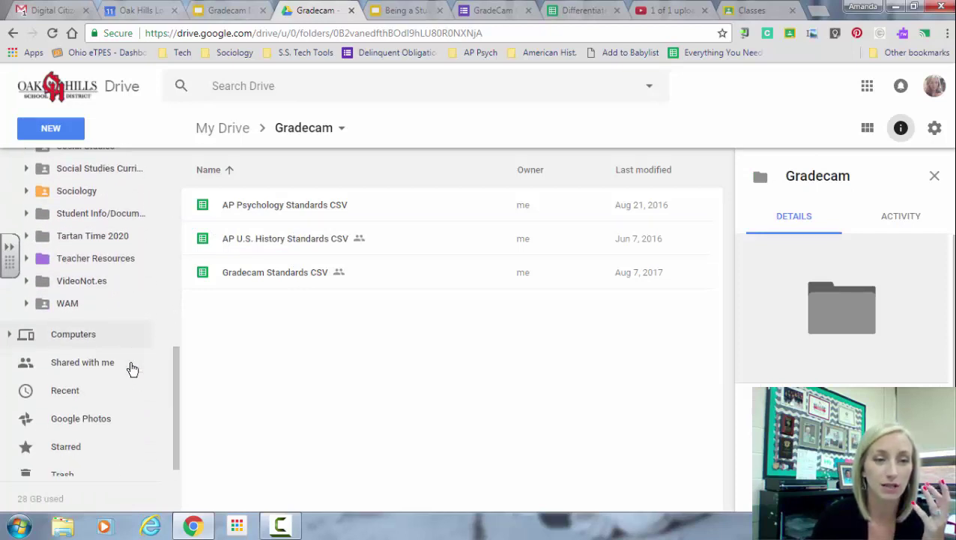
left_click(93, 470)
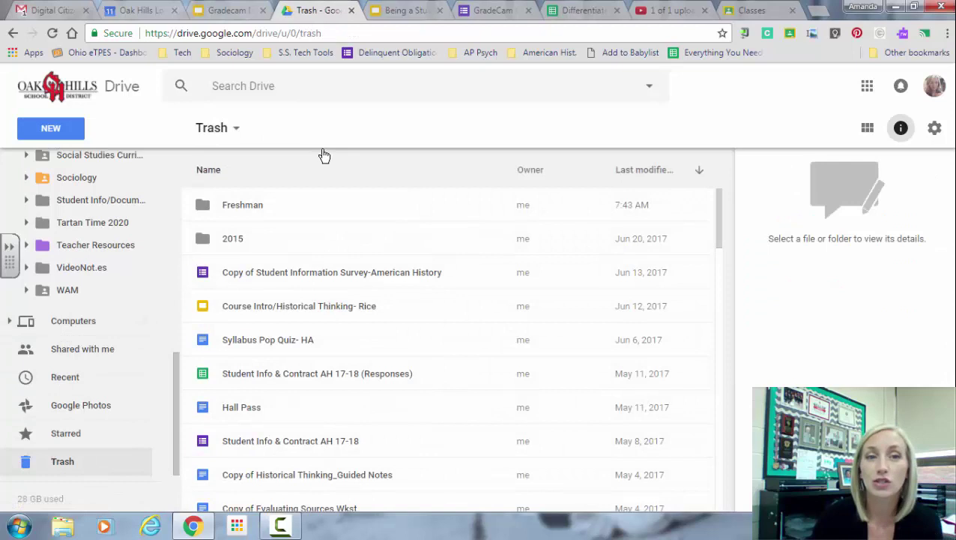
Step: Enter "title of my homework i haven't done" as the Drive search text
left_click(292, 94)
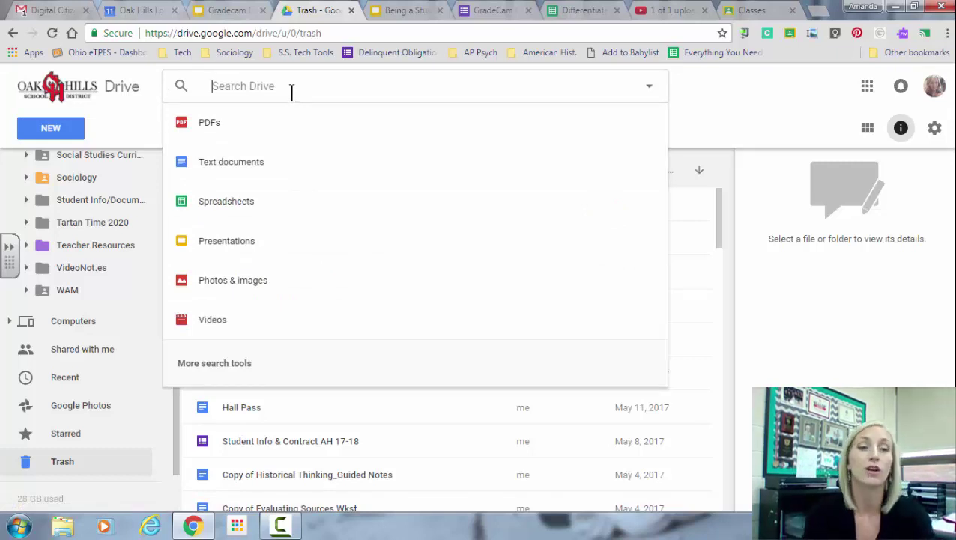
type("title of my hom")
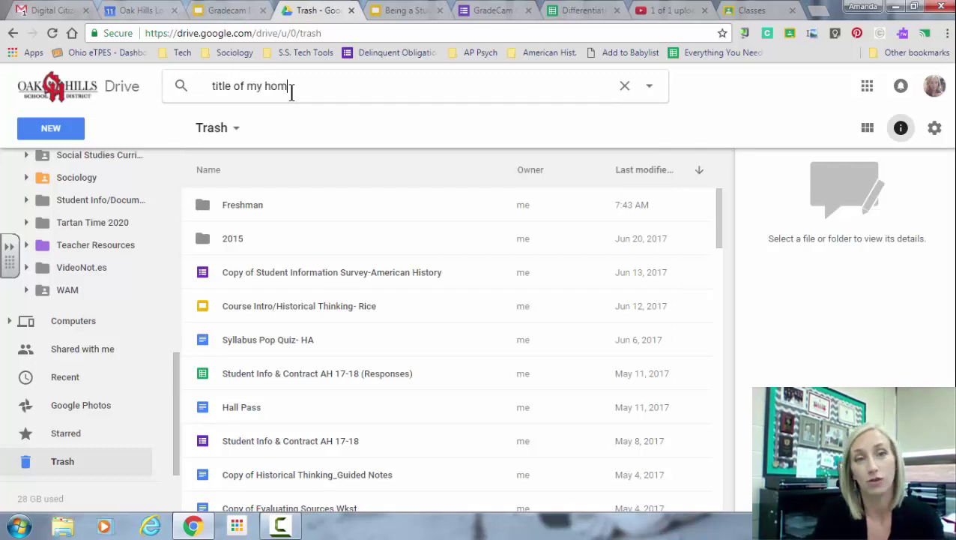
type("ework i haven't done")
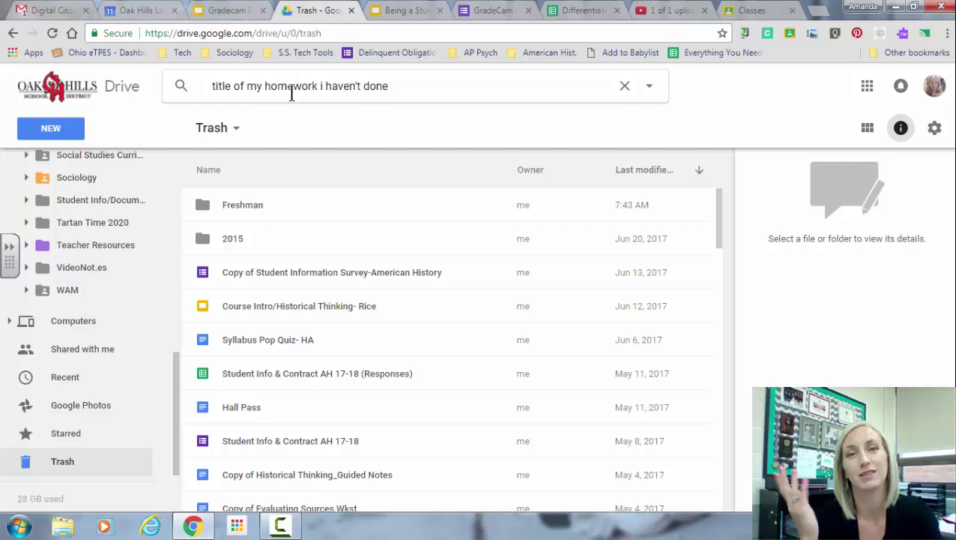
Step: Clear the whole Drive search text and dismiss the search suggestions
key("BackSpace")
key("BackSpace")
key("BackSpace")
key("BackSpace")
key("BackSpace")
key("BackSpace")
key("BackSpace")
key("BackSpace")
key("BackSpace")
key("BackSpace")
key("BackSpace")
key("BackSpace")
key("BackSpace")
key("BackSpace")
key("BackSpace")
key("BackSpace")
key("BackSpace")
key("BackSpace")
key("BackSpace")
key("BackSpace")
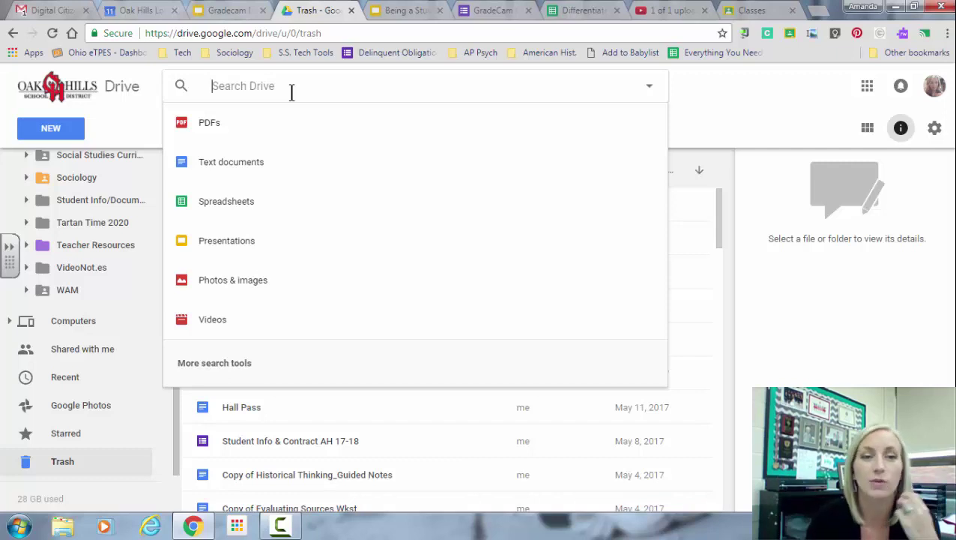
left_click(691, 120)
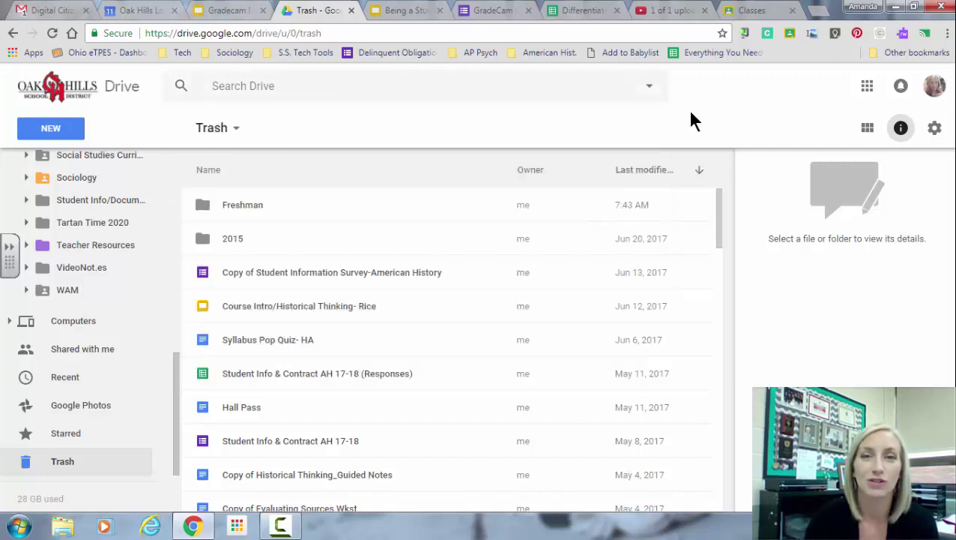